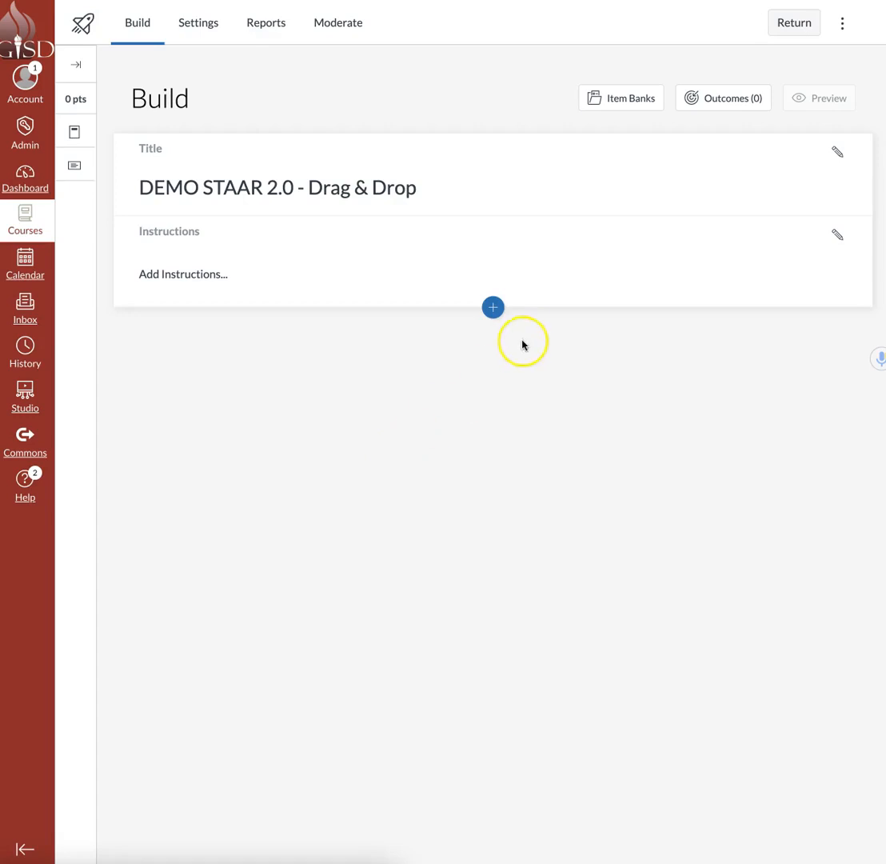
- Add a Fill in the Blank question to the quiz with the stem "Roses are `red`"
{"action": "left_click", "coordinate": [493, 308]}
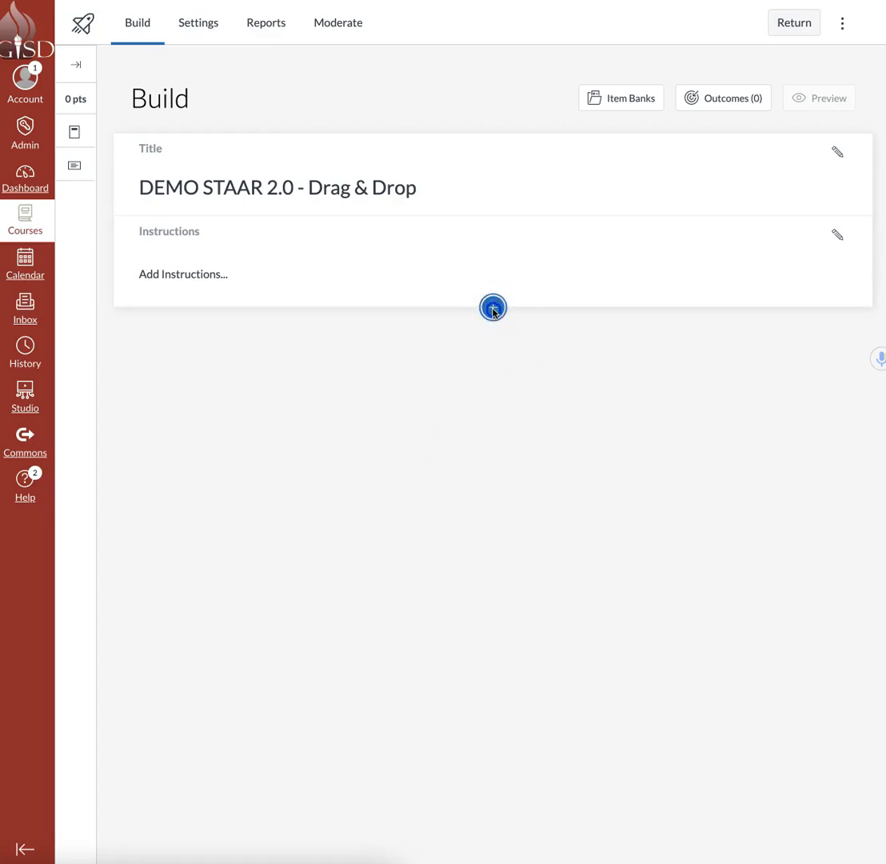
{"action": "left_click", "coordinate": [493, 309]}
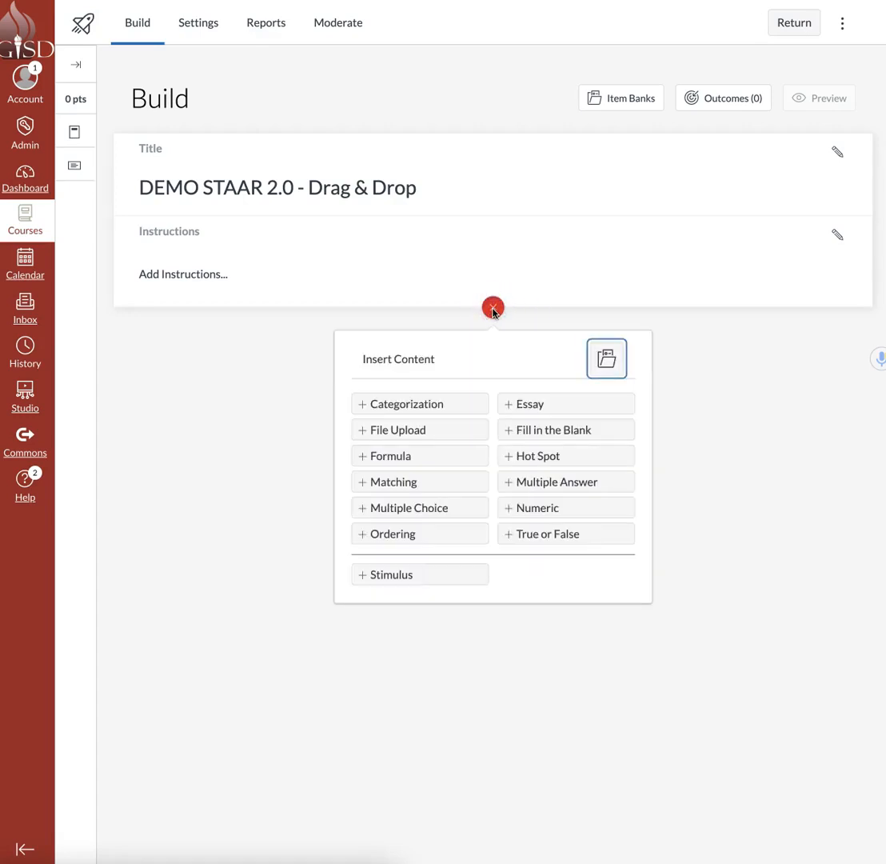
{"action": "left_click", "coordinate": [552, 433]}
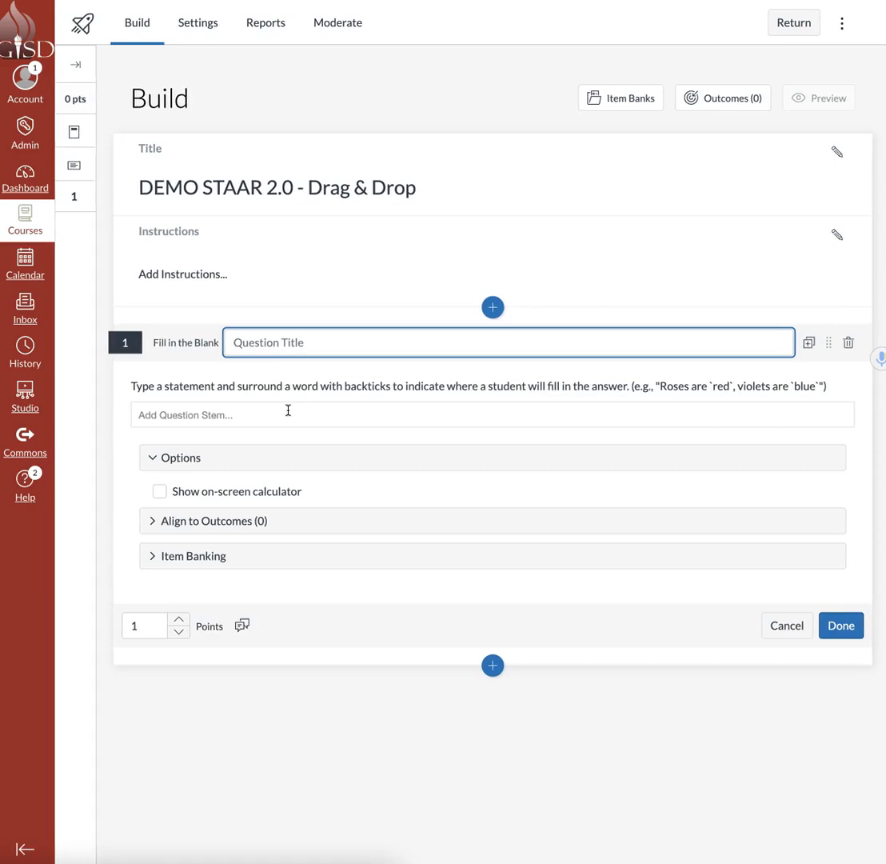
{"action": "left_click", "coordinate": [279, 342]}
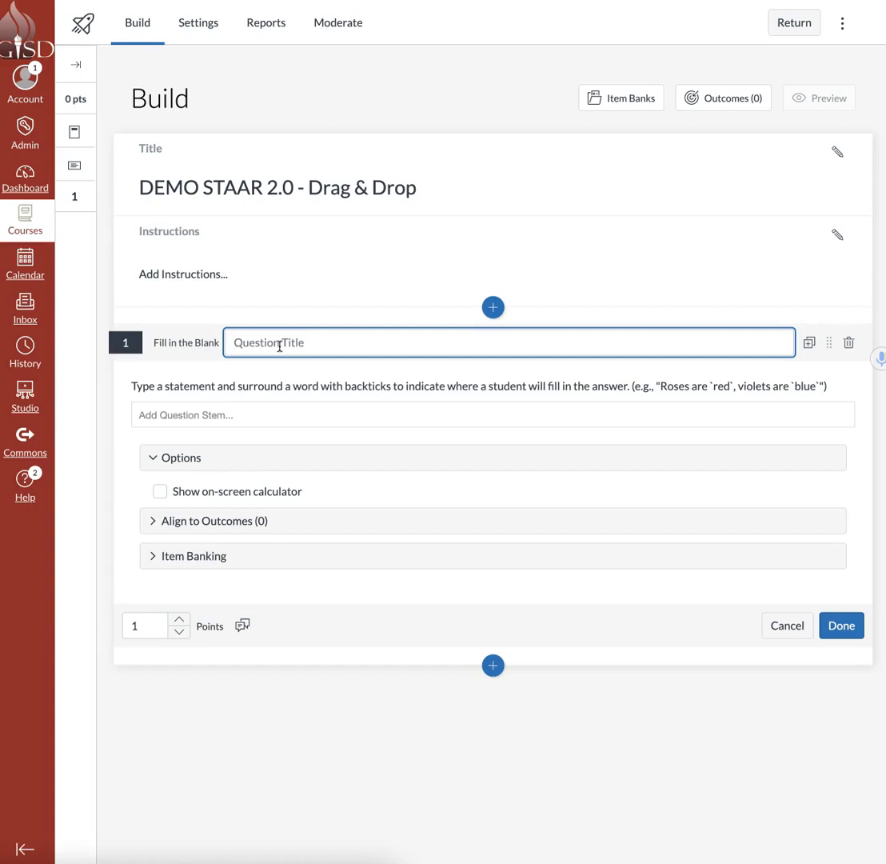
{"action": "left_click", "coordinate": [287, 418]}
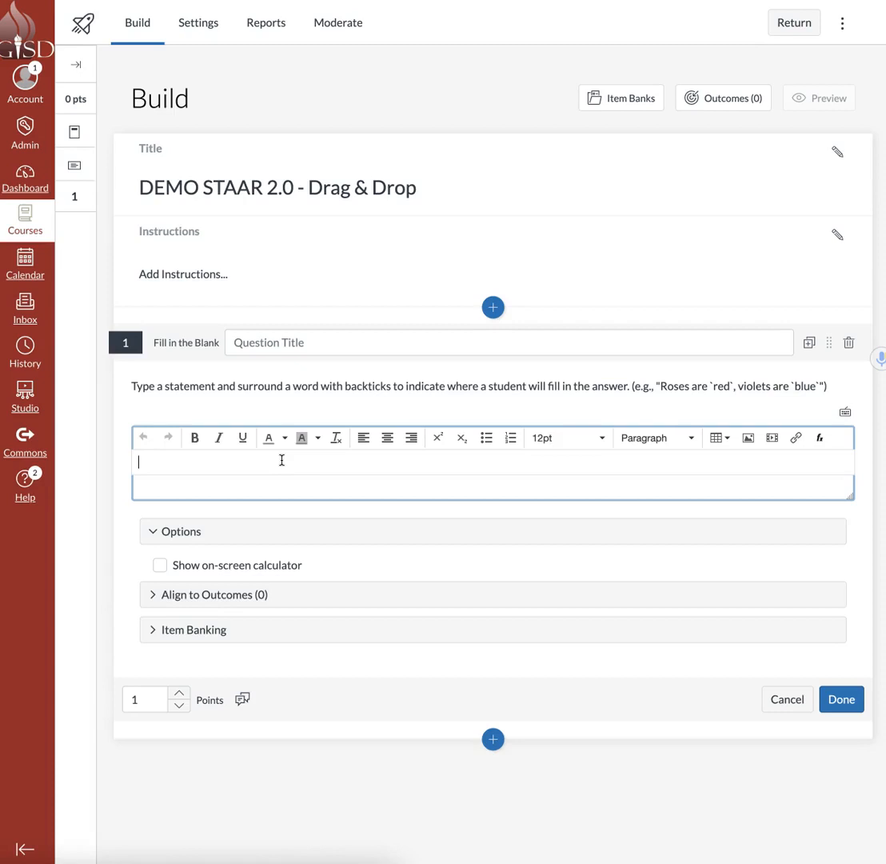
{"action": "type", "text": "Roses are"}
{"action": "type", "text": "`red`"}
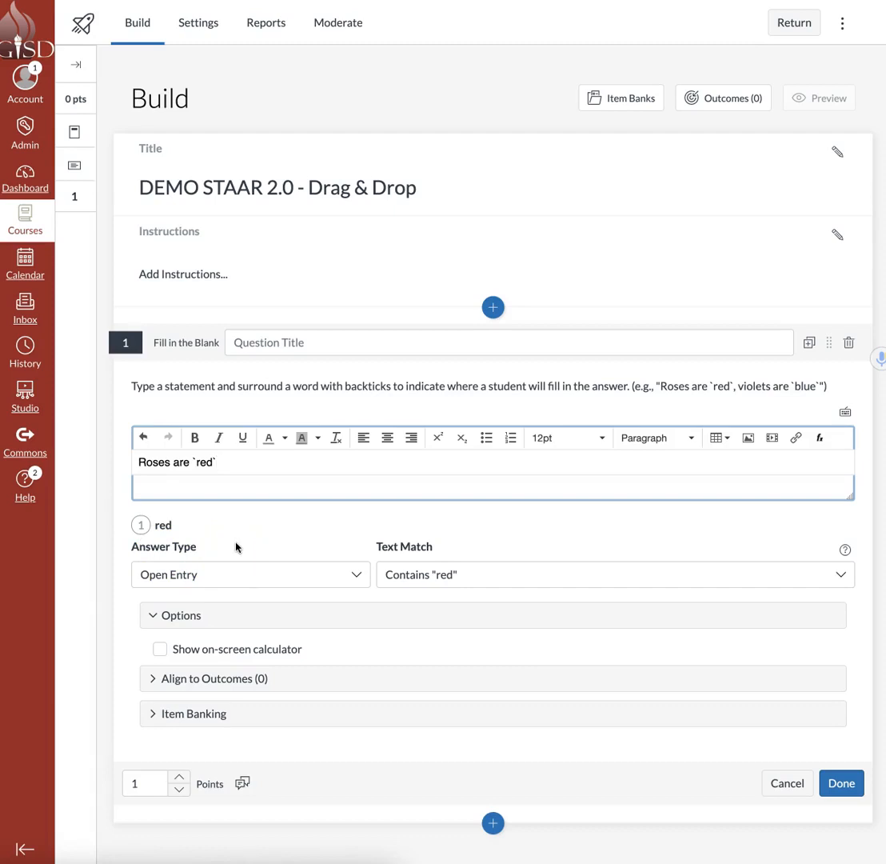
- Set the answer type for "red" to Word Bank with the distractor "green", and save the question
{"action": "left_click", "coordinate": [358, 574]}
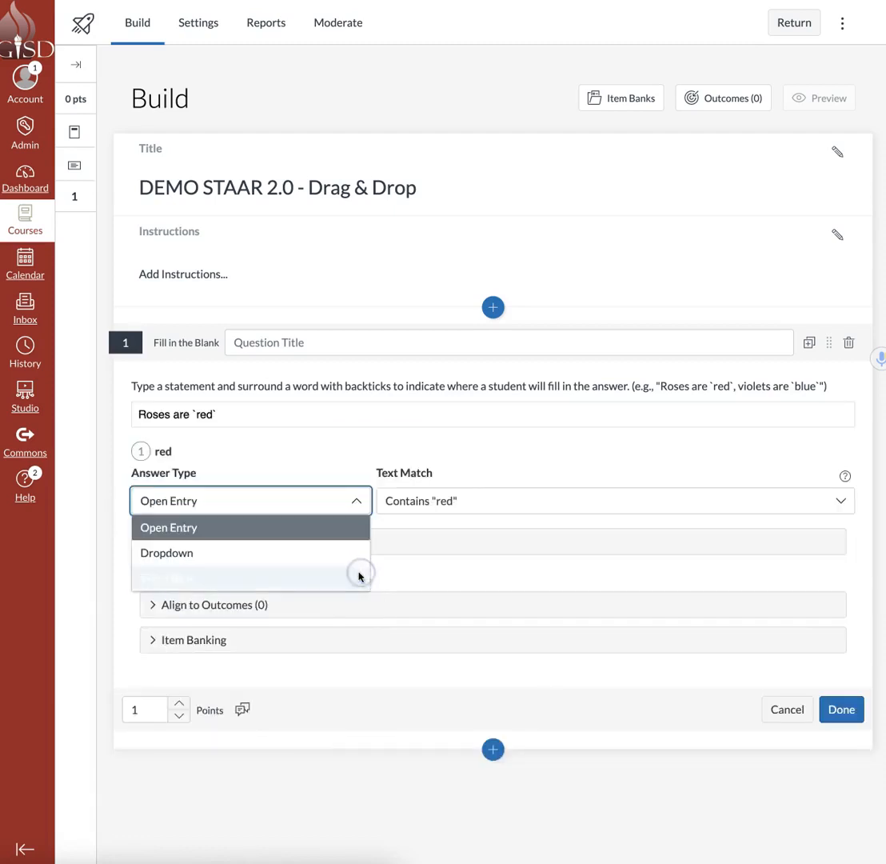
{"action": "left_click", "coordinate": [325, 577]}
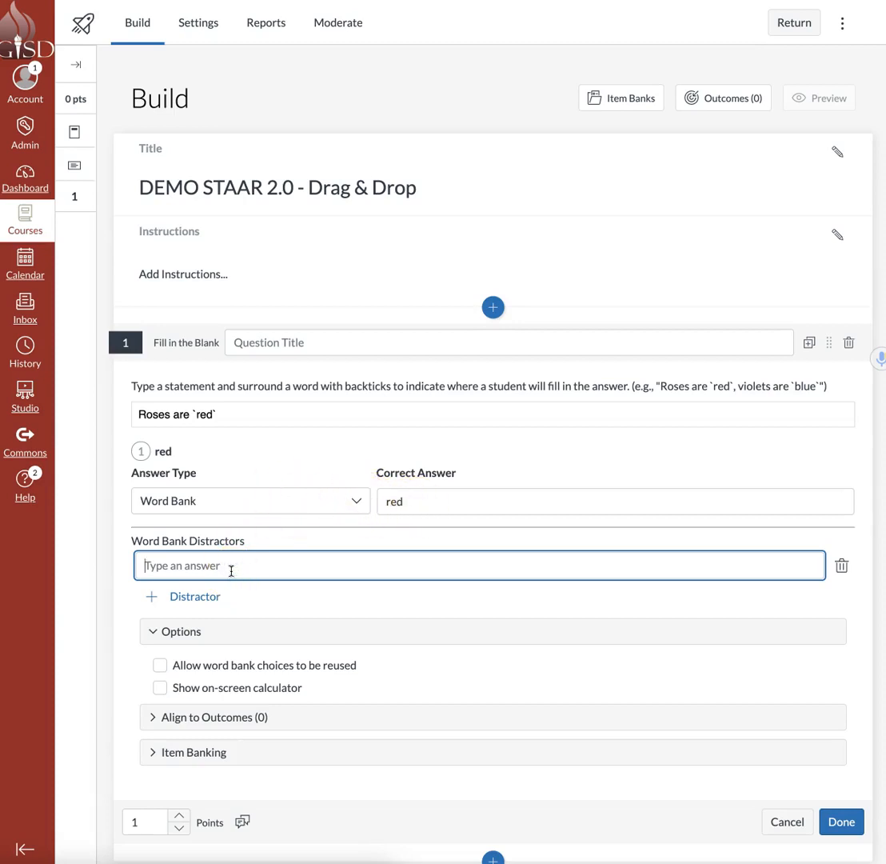
{"action": "type", "text": "green"}
{"action": "left_click", "coordinate": [334, 598]}
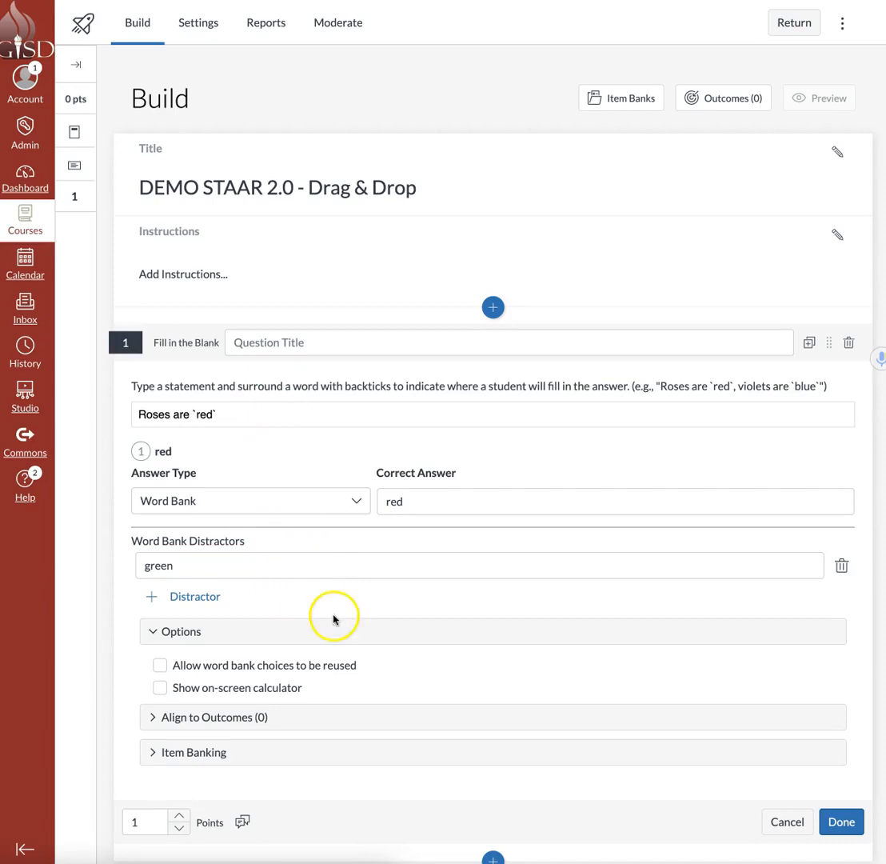
{"action": "left_click", "coordinate": [839, 829]}
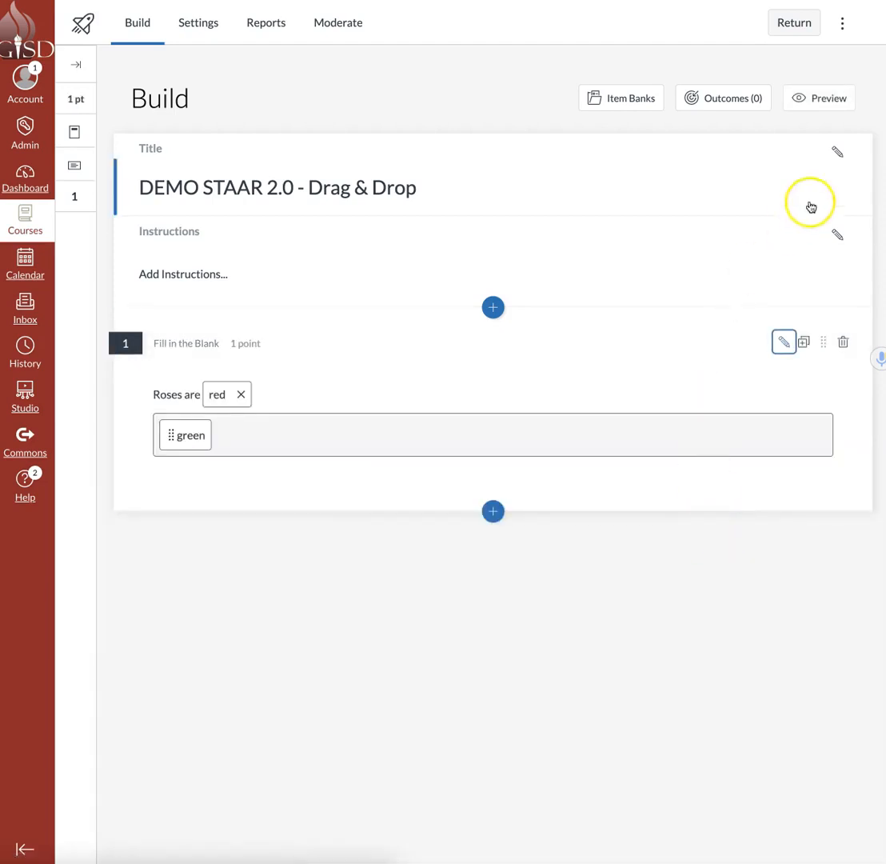
- Preview the quiz, place "red" in the blank from the word bank, and exit the preview
{"action": "left_click", "coordinate": [827, 99]}
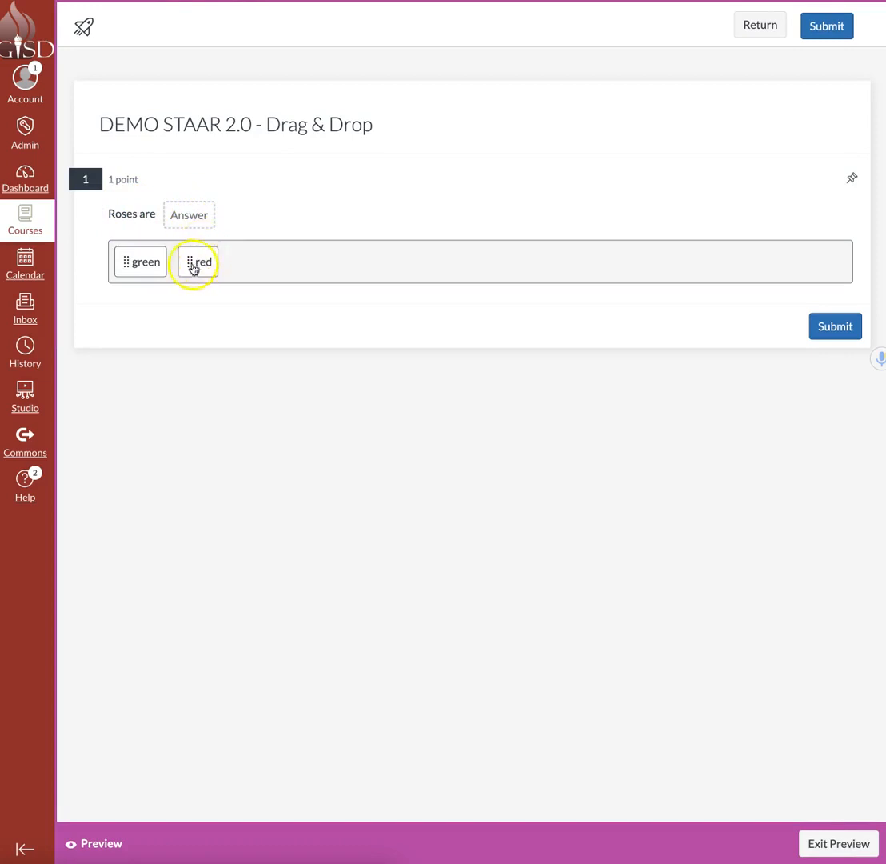
{"action": "left_click_drag", "start_coordinate": [202, 273], "coordinate": [193, 216]}
{"action": "left_click", "coordinate": [388, 348]}
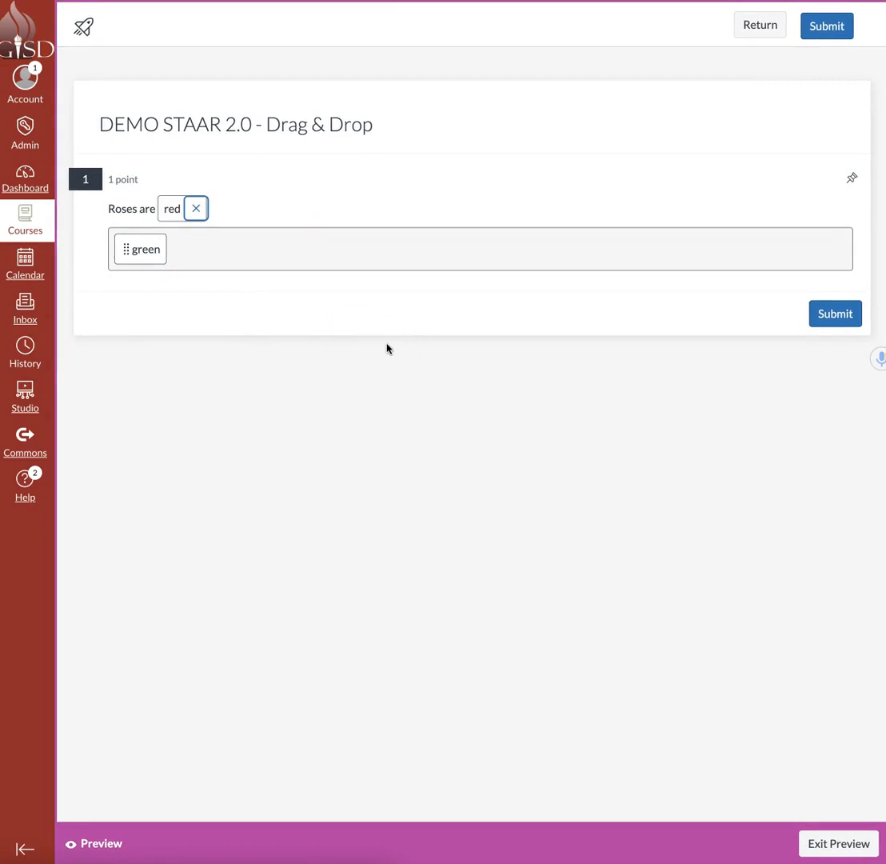
{"action": "left_click", "coordinate": [840, 843]}
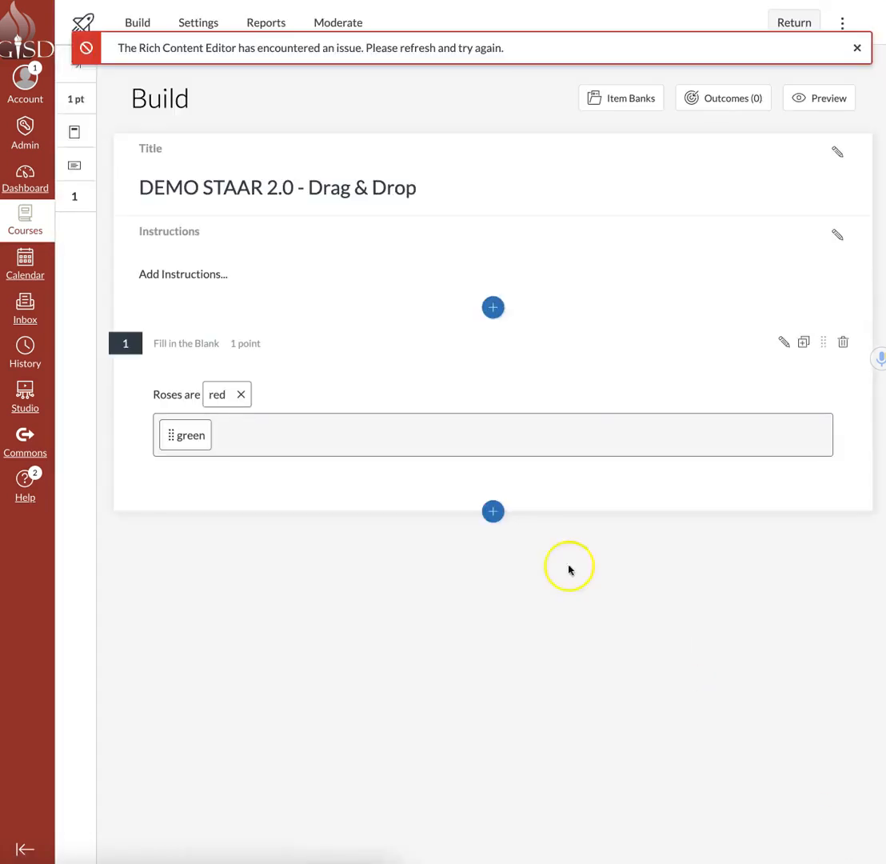
- Reopen the "Roses are" question for editing and dismiss the error banner
{"action": "left_click", "coordinate": [784, 342]}
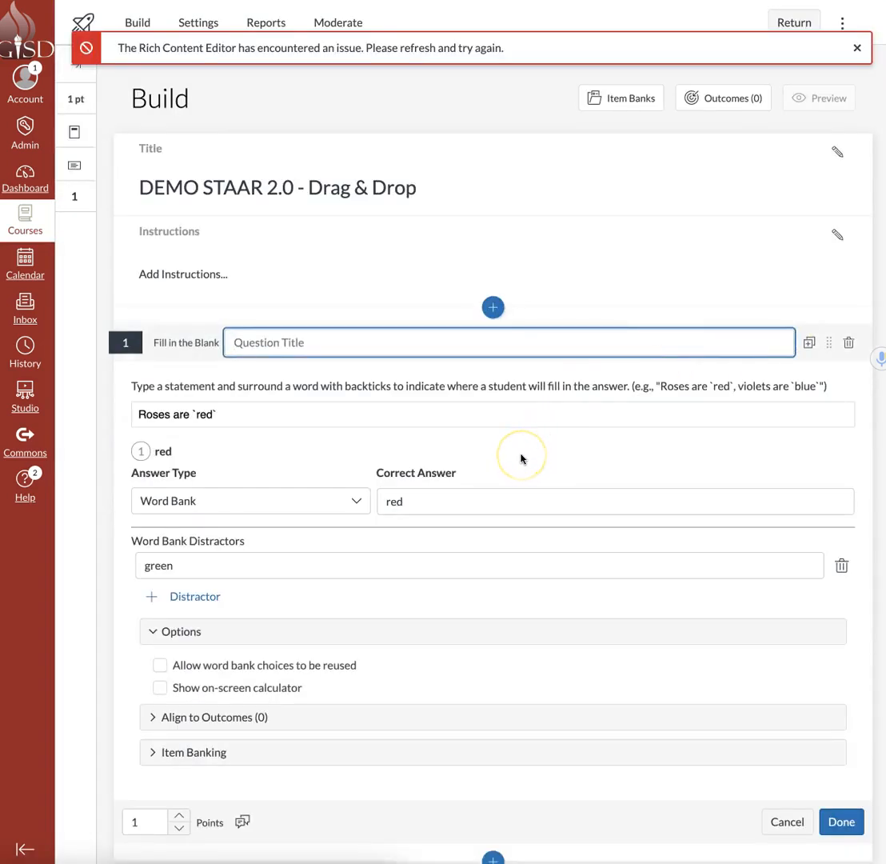
{"action": "left_click", "coordinate": [857, 47]}
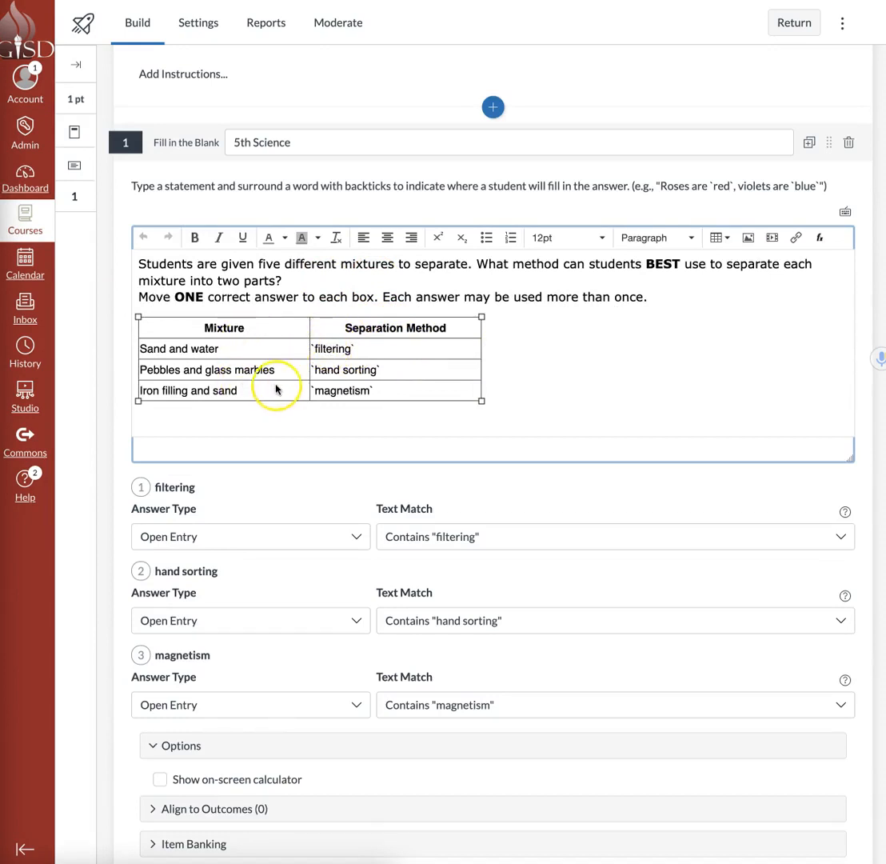
- Examine the table insertion options for the question stem and the backticked answers in the Separation Method column
{"action": "left_click", "coordinate": [727, 240]}
{"action": "mouse_move", "coordinate": [741, 259]}
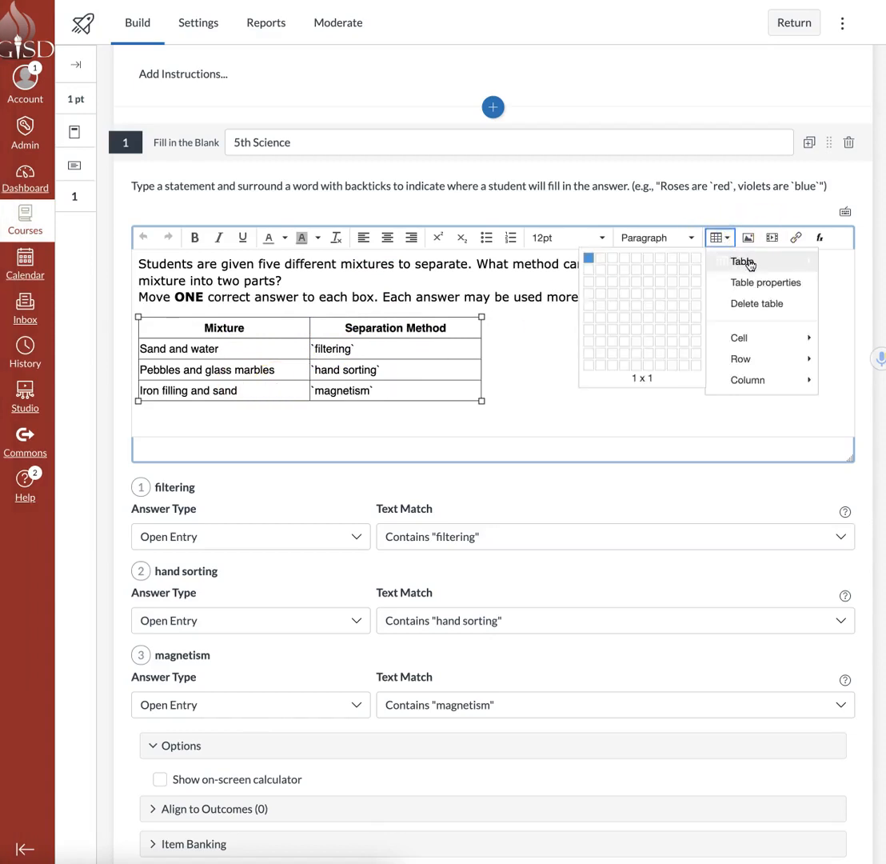
{"action": "left_click", "coordinate": [842, 280]}
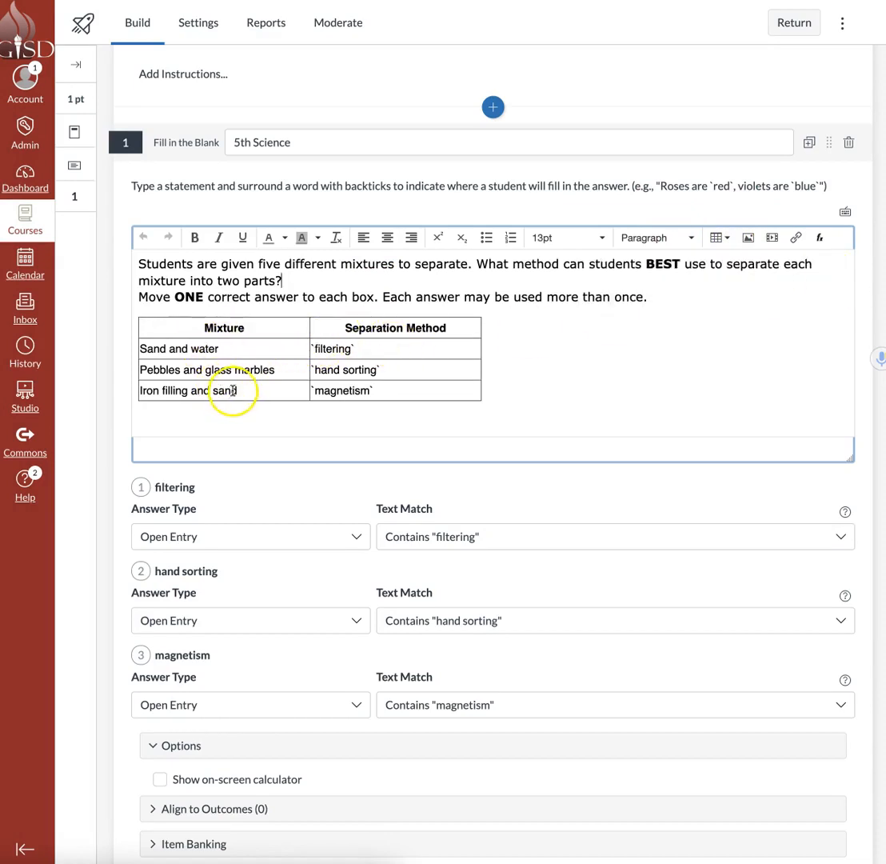
{"action": "left_click", "coordinate": [317, 348]}
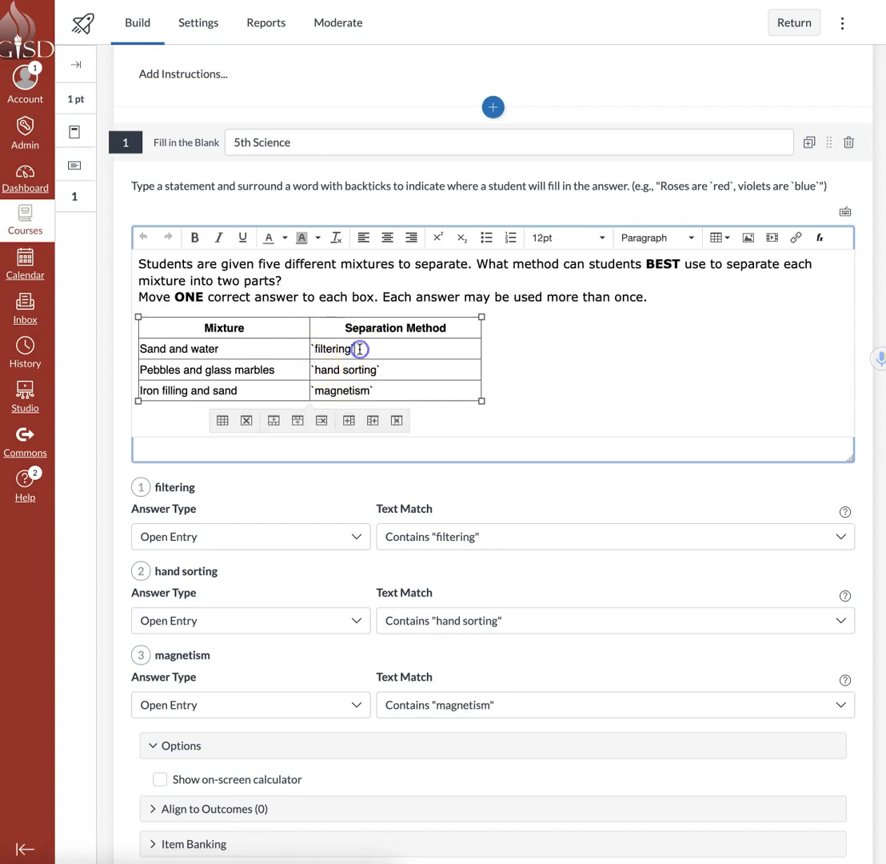
- Set the answer type to Word Bank for the filtering, hand sorting and magnetism blanks
{"action": "scroll", "coordinate": [321, 514], "scroll_direction": "down", "scroll_amount": 1}
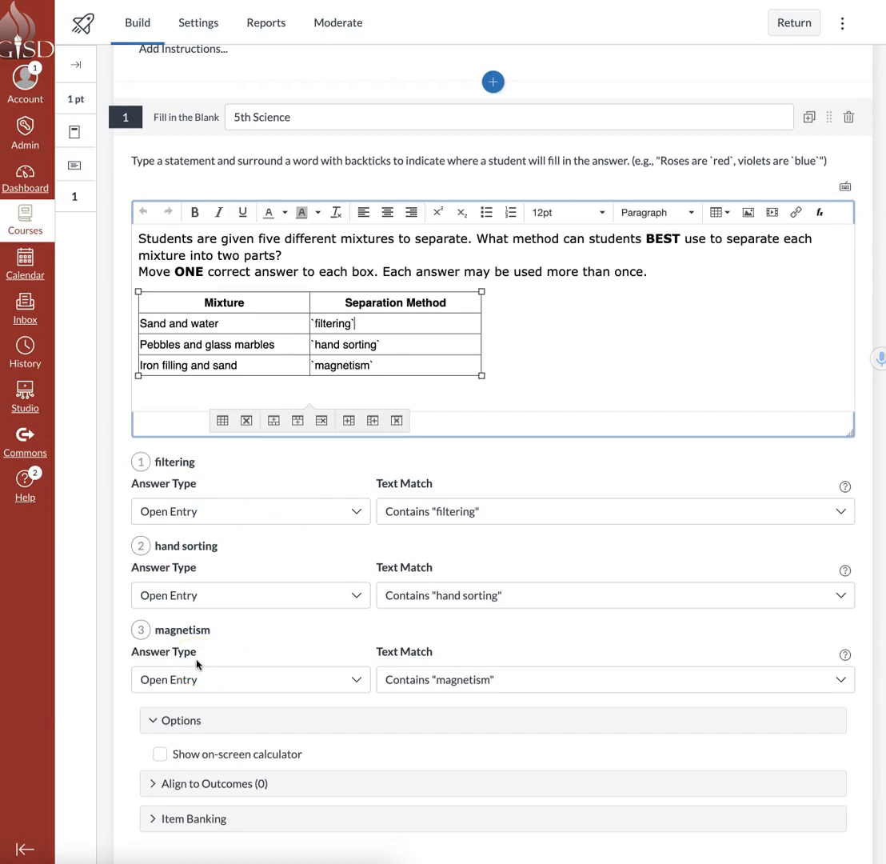
{"action": "left_click", "coordinate": [356, 512]}
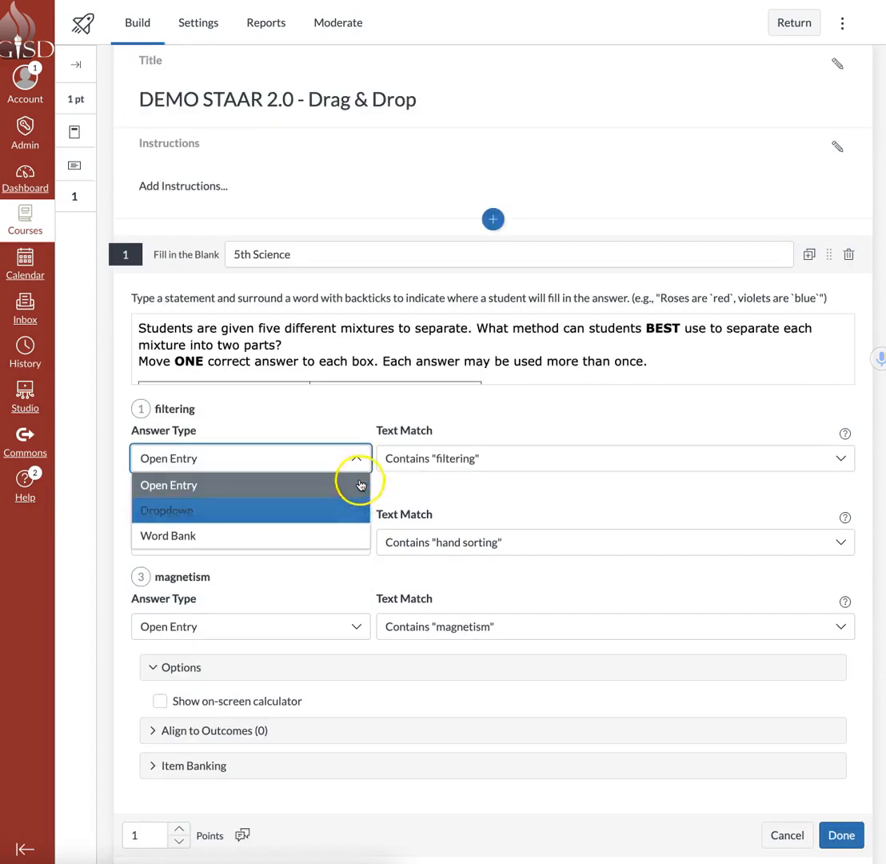
{"action": "left_click", "coordinate": [320, 534]}
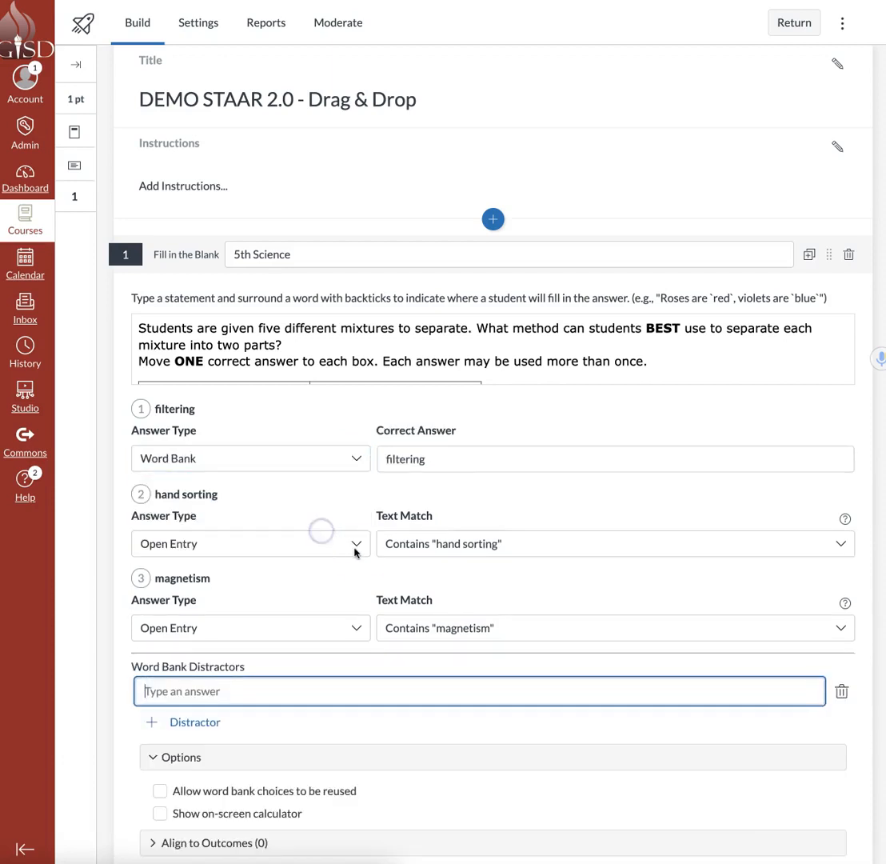
{"action": "left_click", "coordinate": [359, 544]}
{"action": "left_click", "coordinate": [322, 619]}
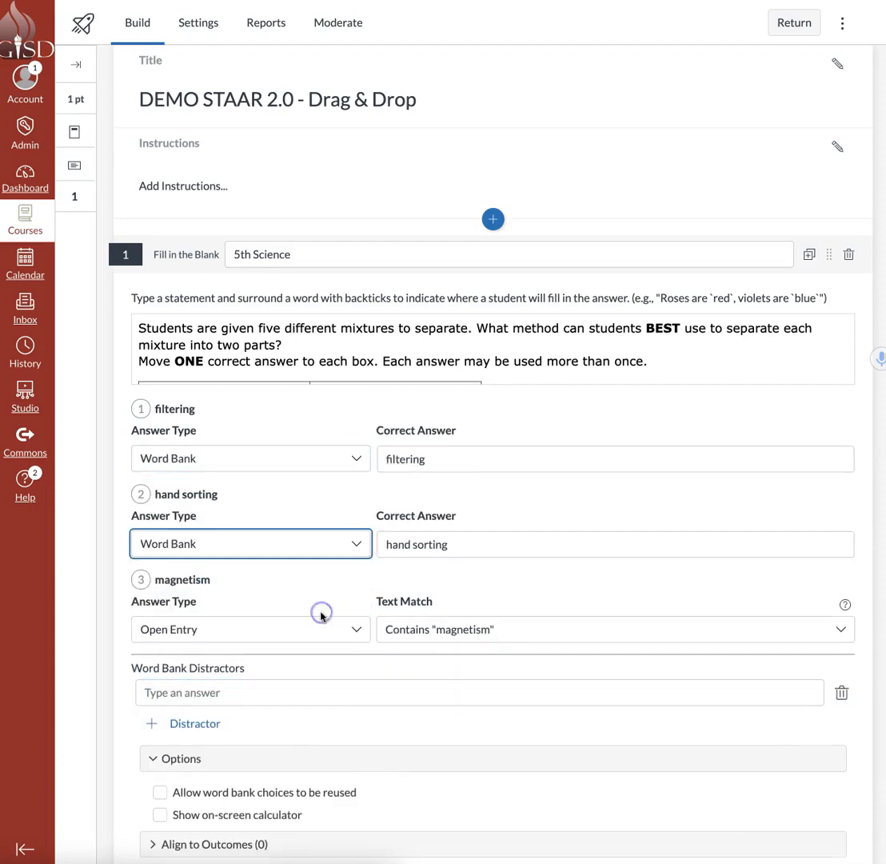
{"action": "left_click", "coordinate": [354, 630]}
{"action": "left_click", "coordinate": [312, 700]}
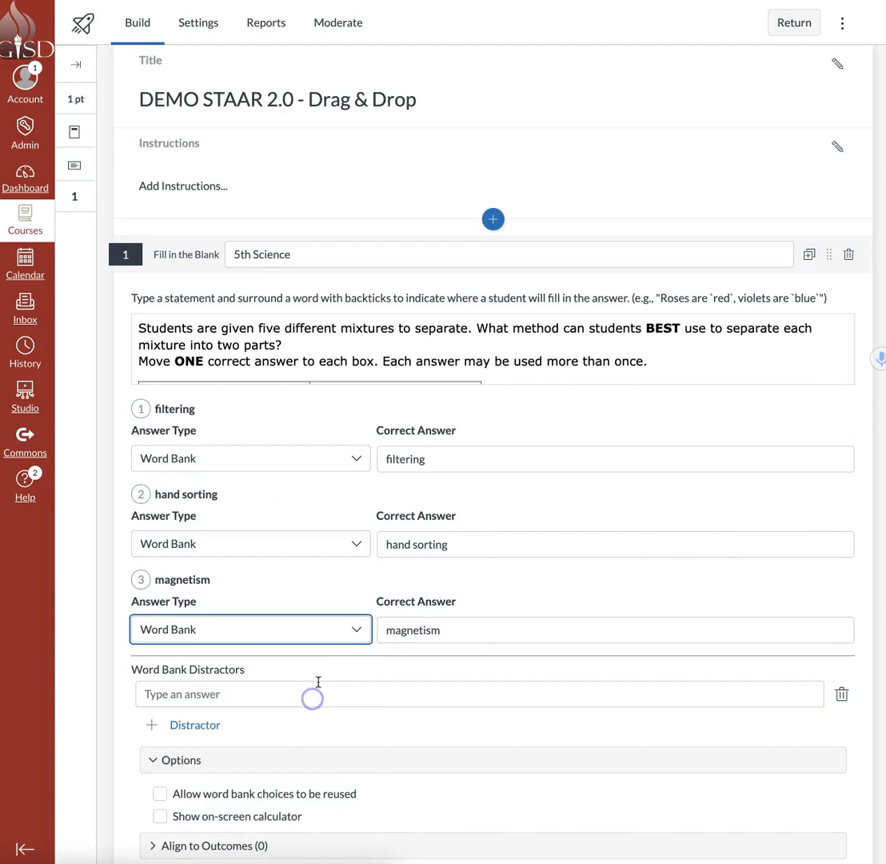
- Delete the empty word bank distractor and allow word bank choices to be reused
{"action": "scroll", "coordinate": [358, 626], "scroll_direction": "down", "scroll_amount": 1}
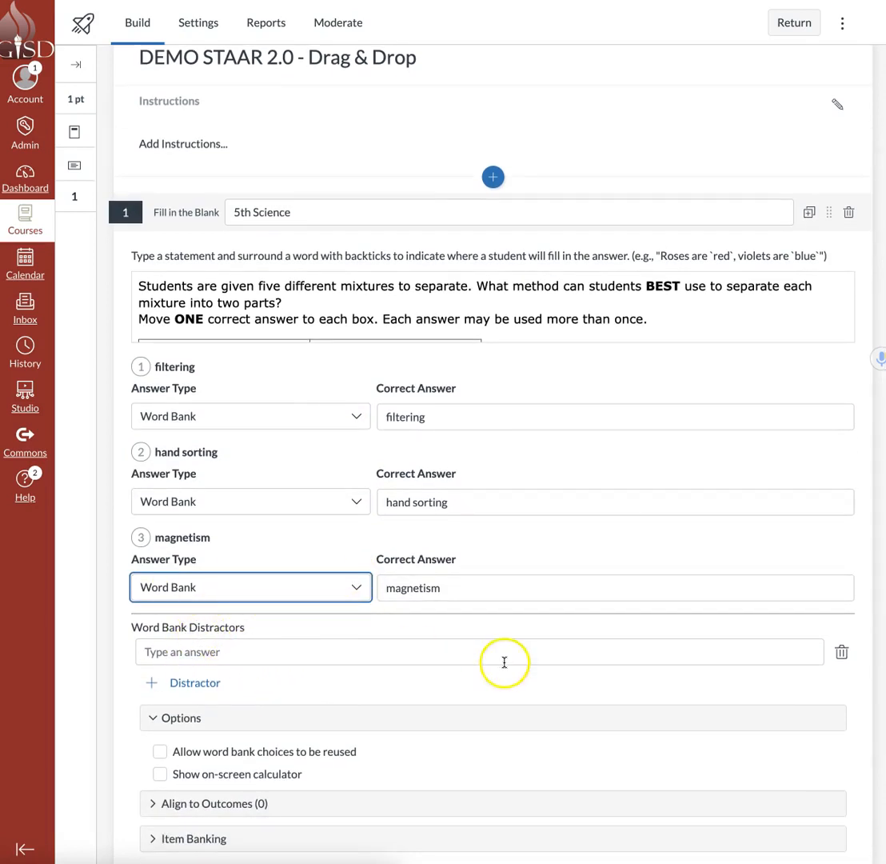
{"action": "left_click", "coordinate": [843, 654]}
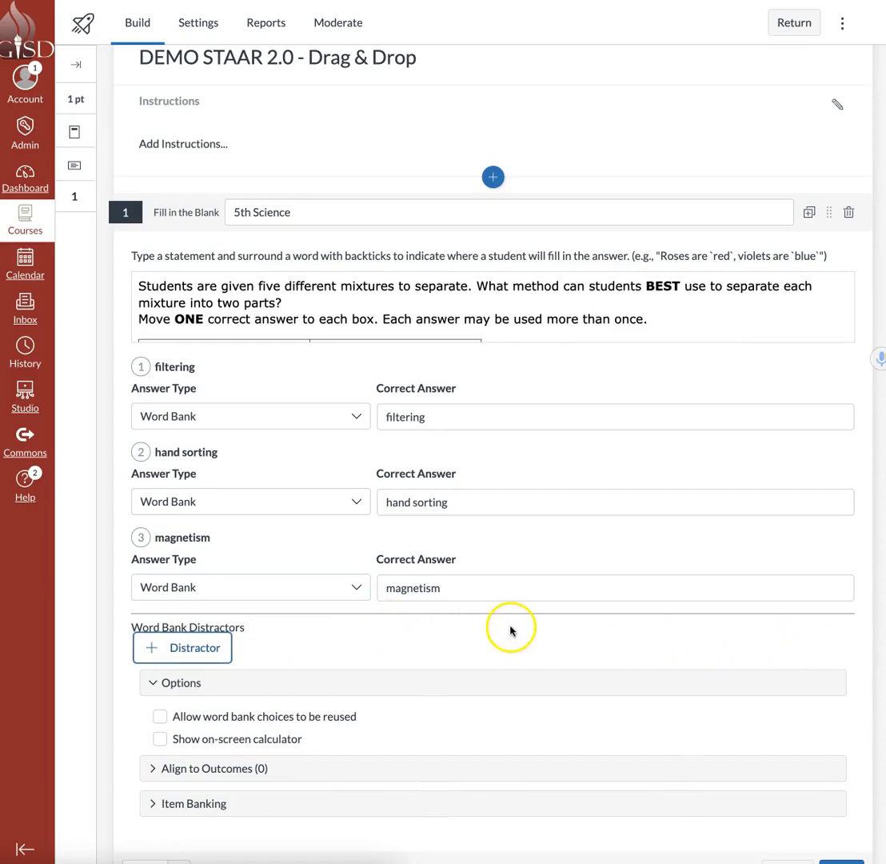
{"action": "scroll", "coordinate": [509, 631], "scroll_direction": "down", "scroll_amount": 1}
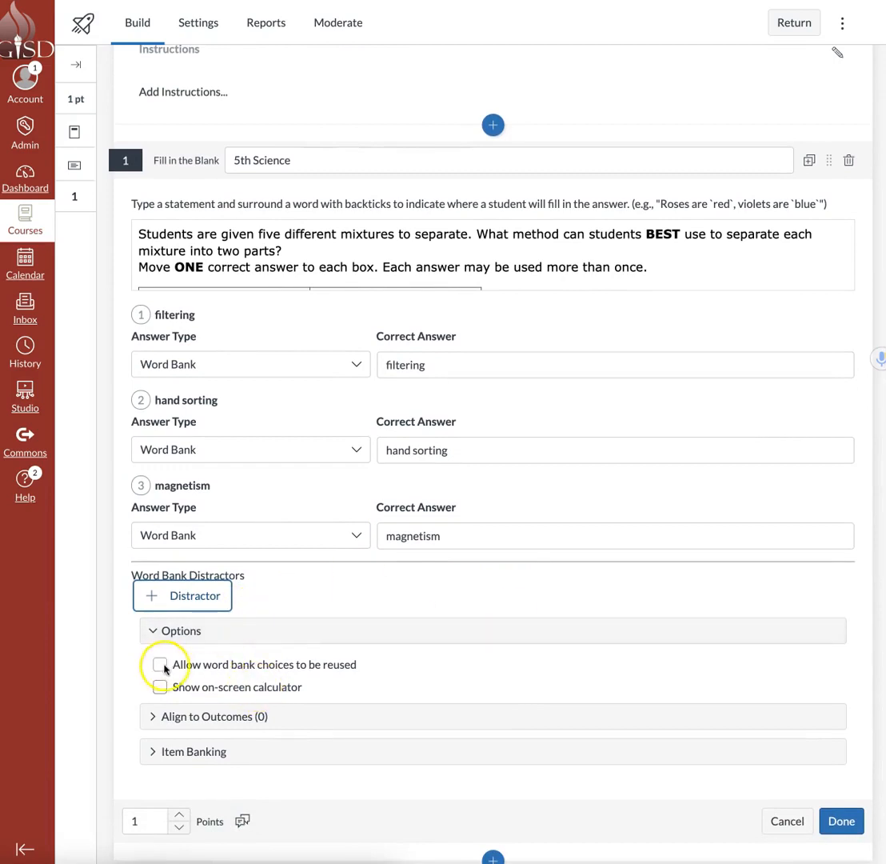
{"action": "left_click", "coordinate": [159, 665]}
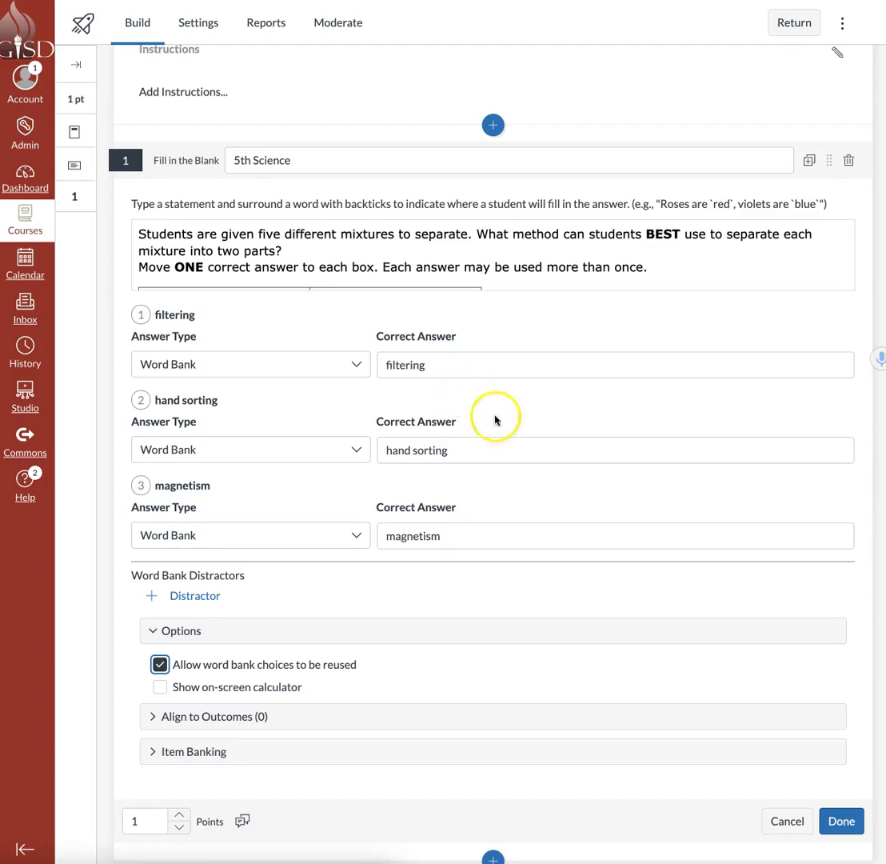
- Save the 5th Science question
{"action": "scroll", "coordinate": [551, 528], "scroll_direction": "down", "scroll_amount": 1}
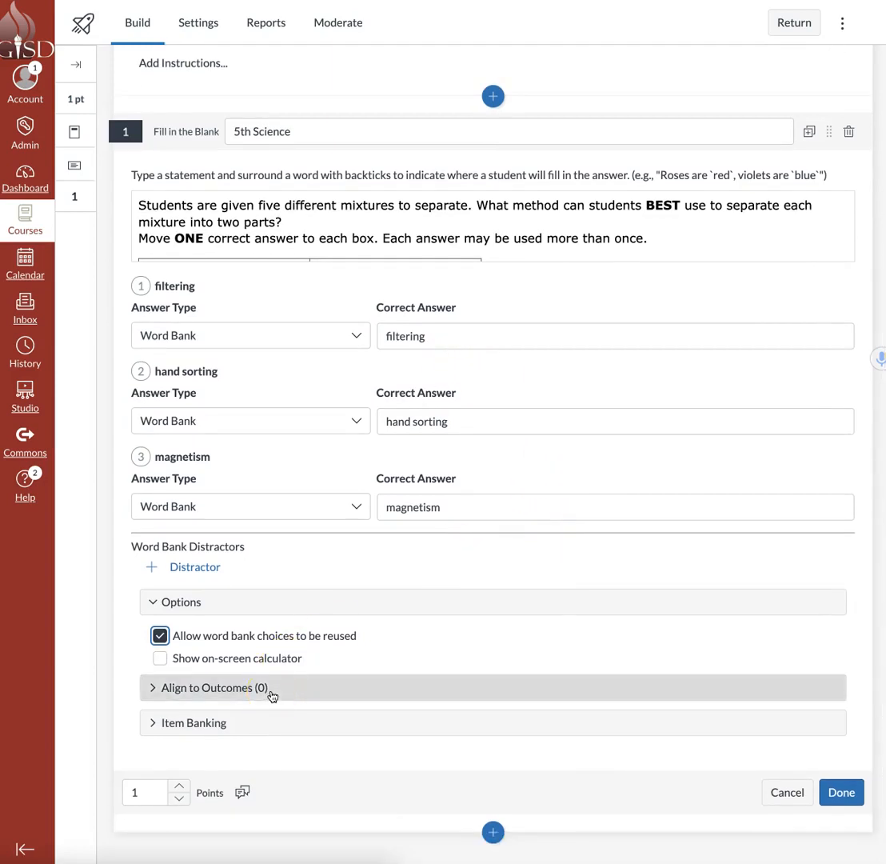
{"action": "left_click", "coordinate": [246, 727]}
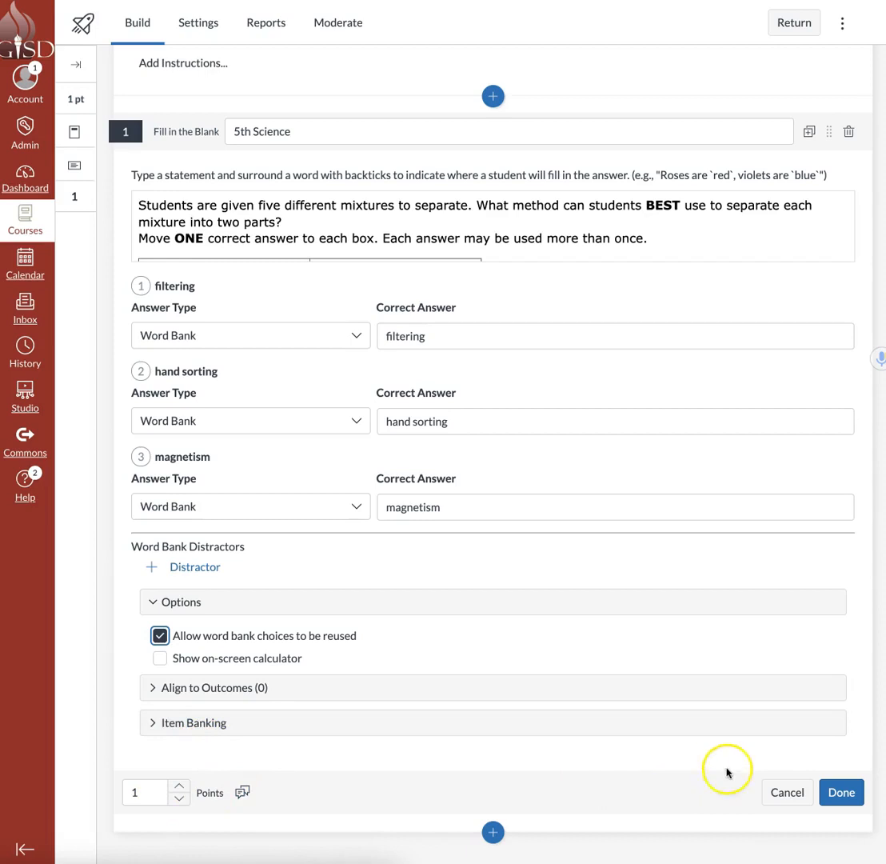
{"action": "left_click", "coordinate": [853, 794]}
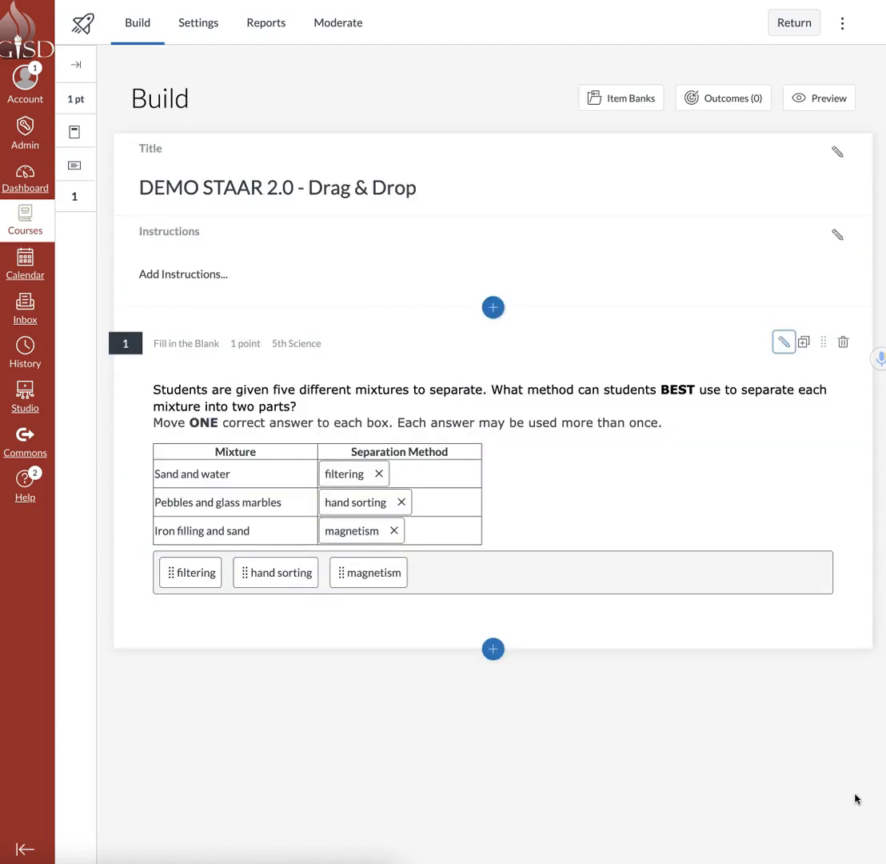
- Preview the quiz and place "filtering" as the separation method for Sand and water
{"action": "left_click", "coordinate": [836, 99]}
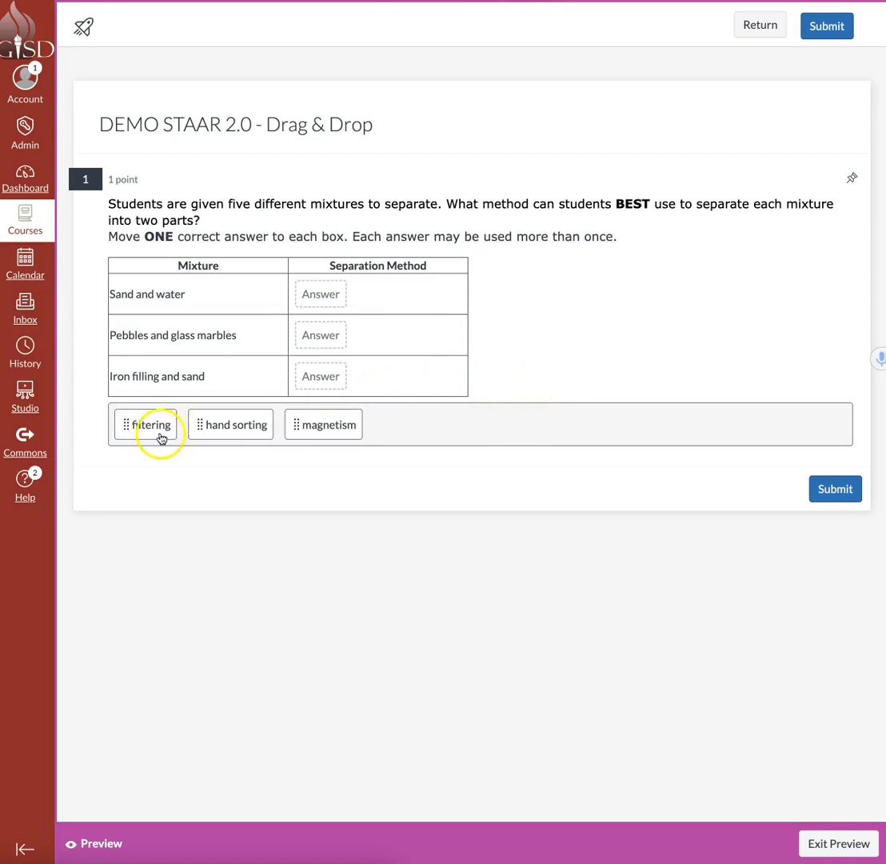
{"action": "left_click_drag", "start_coordinate": [153, 431], "coordinate": [328, 297]}
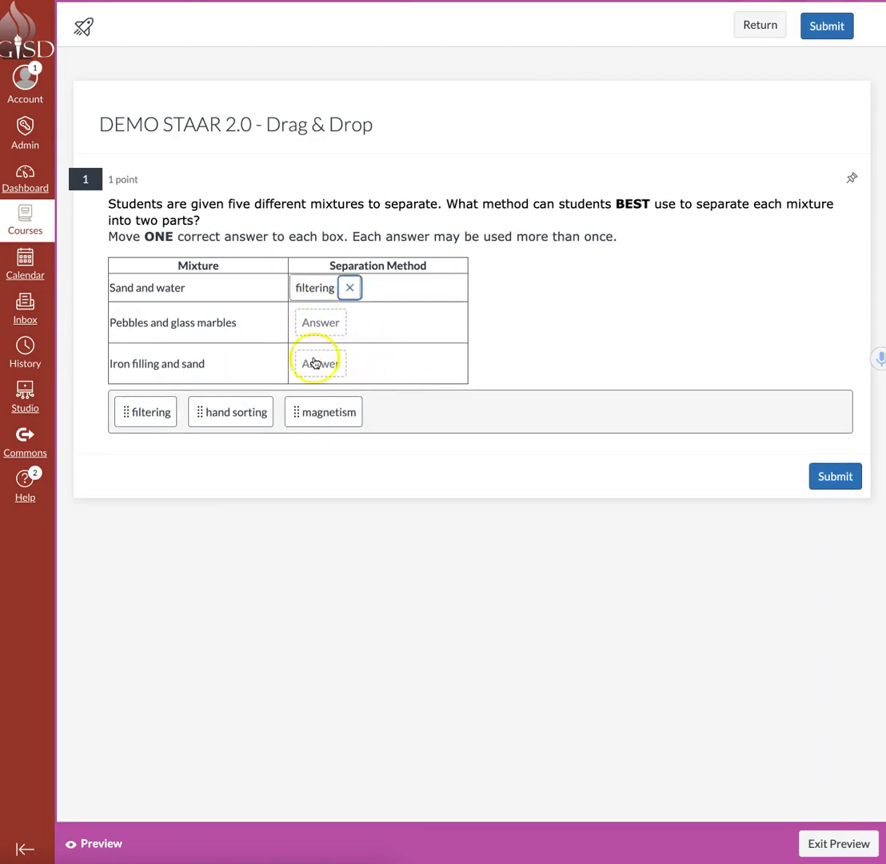